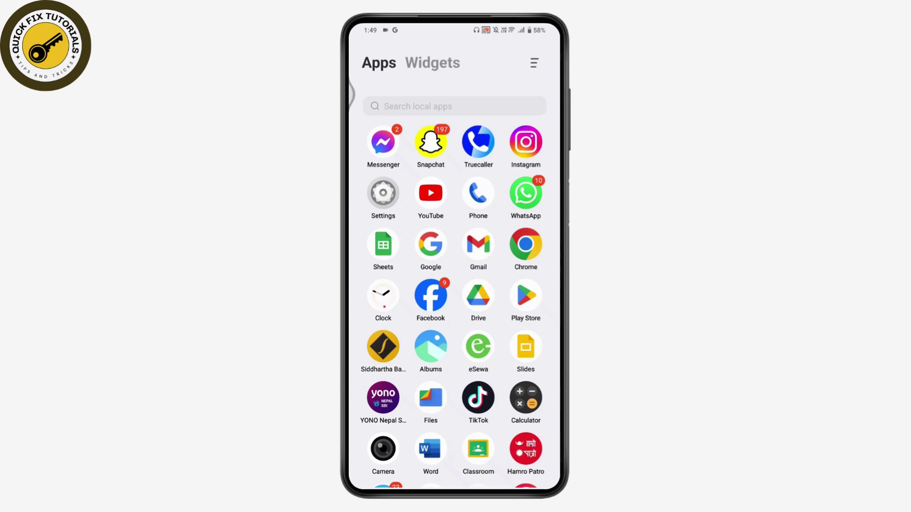
Go from Settings to Apps, list all 108 apps, and start a name search
left_click(382, 194)
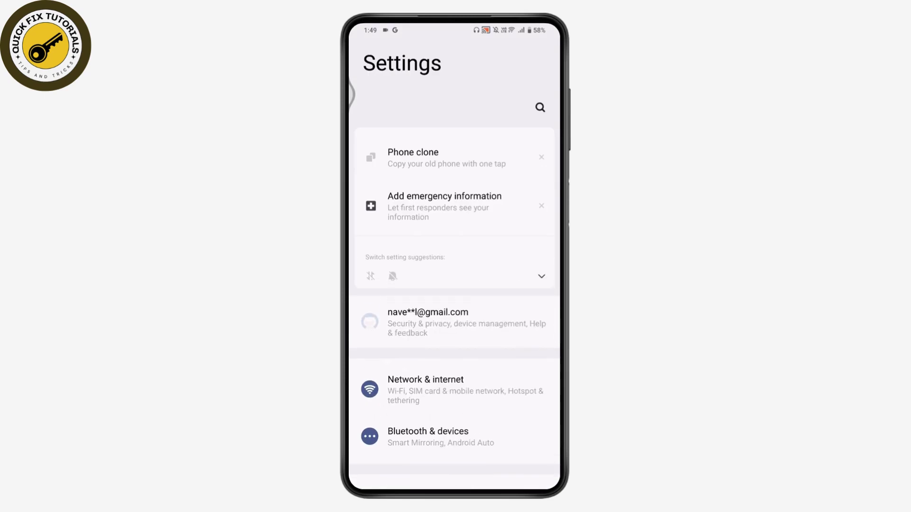
scroll(454, 284, "down", 10)
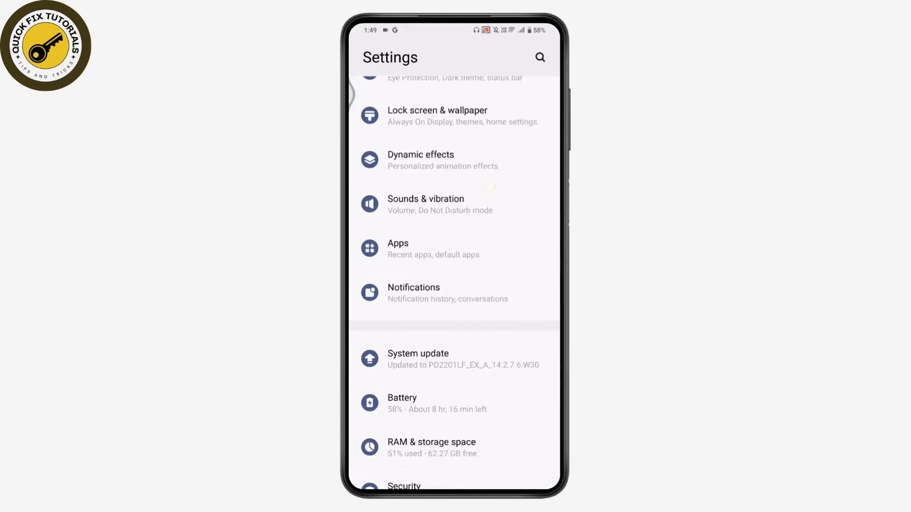
left_click(455, 221)
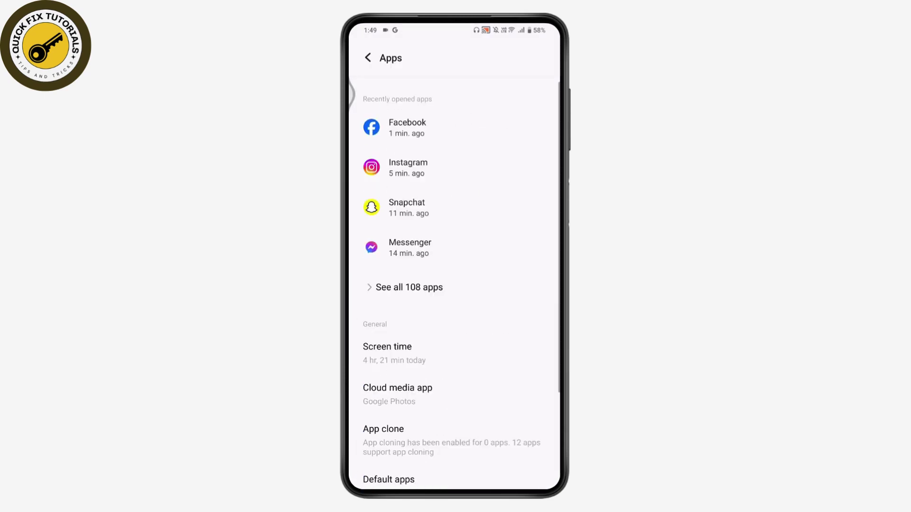
left_click(409, 286)
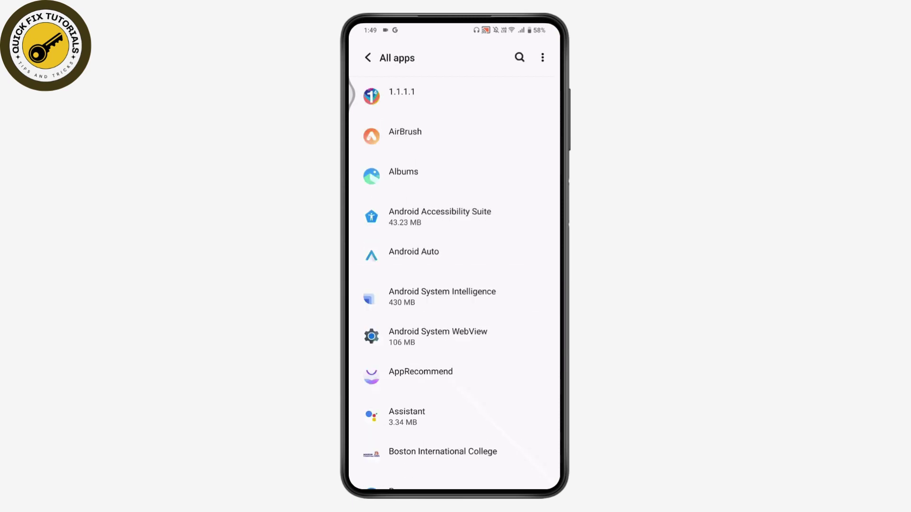
left_click(520, 57)
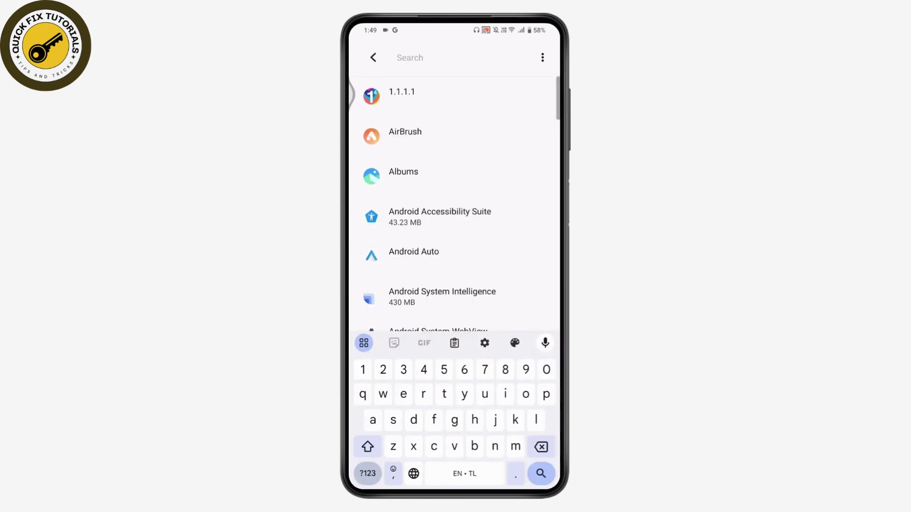
type("pho")
Select Phone from the search results and bring up its Notifications page
left_click(401, 96)
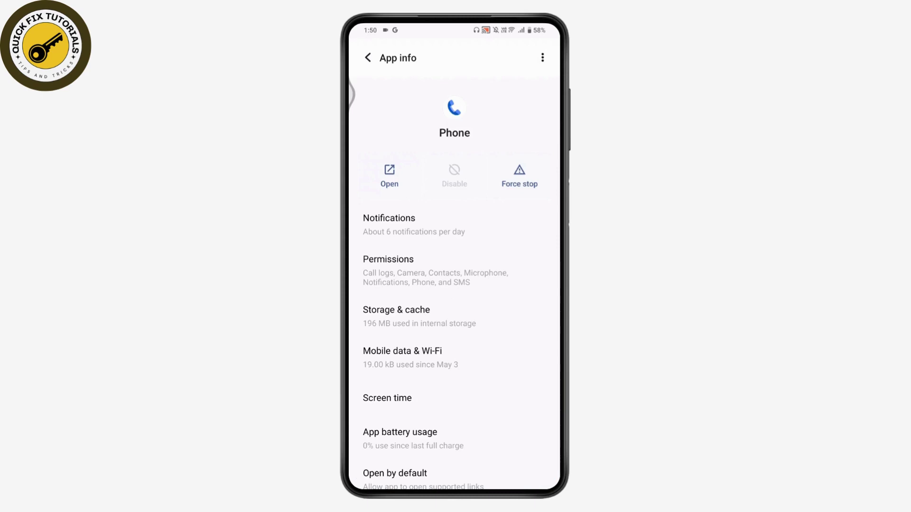
left_click(455, 224)
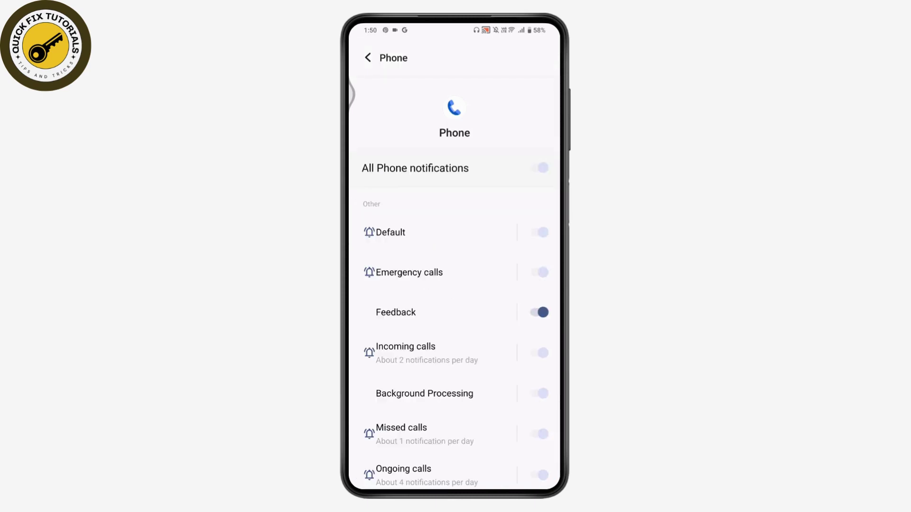
scroll(454, 321, "down", 5)
scroll(454, 320, "up", 5)
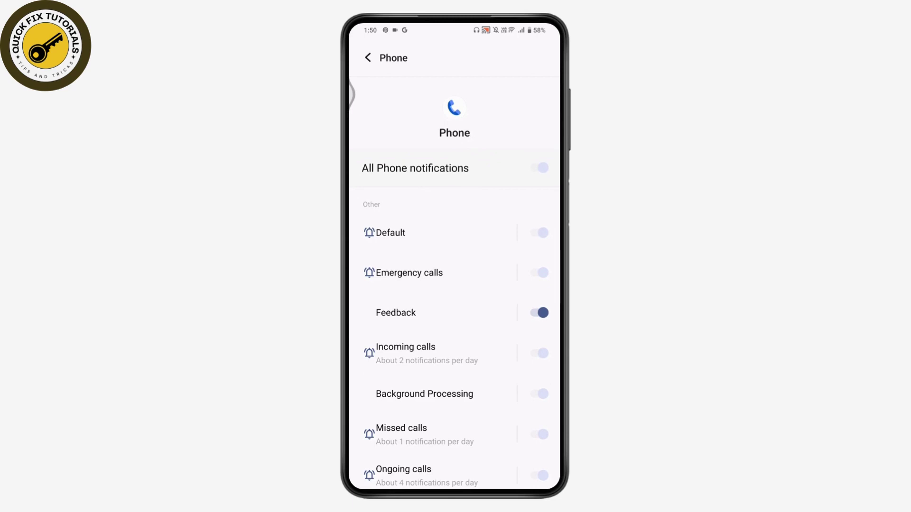
scroll(454, 320, "down", 5)
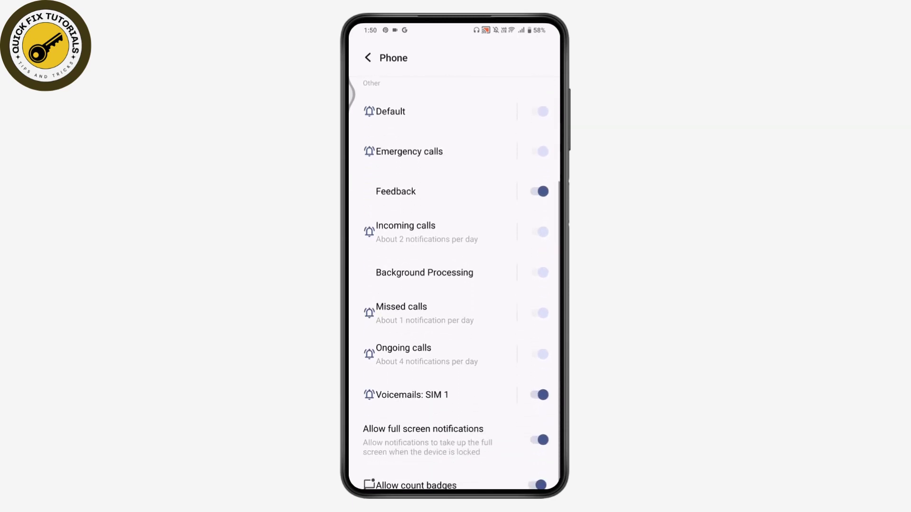
scroll(454, 285, "up", 1)
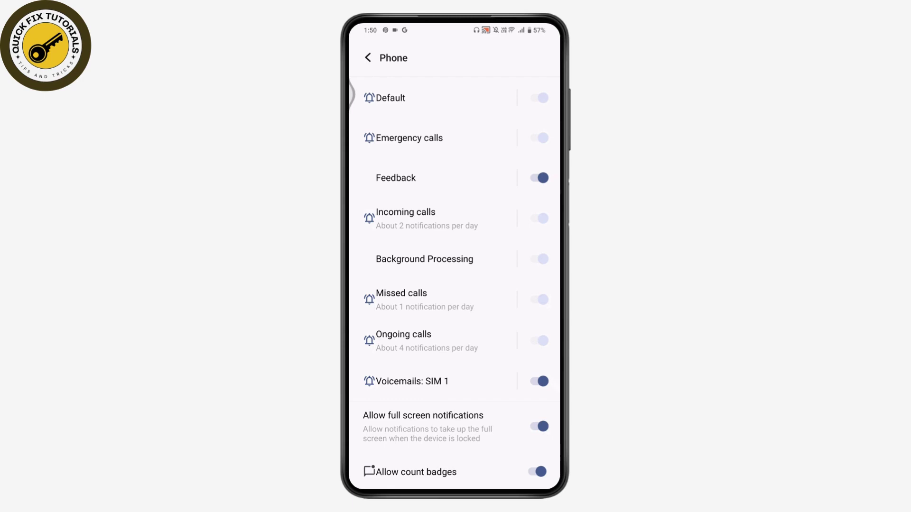
left_click(442, 473)
left_click(441, 472)
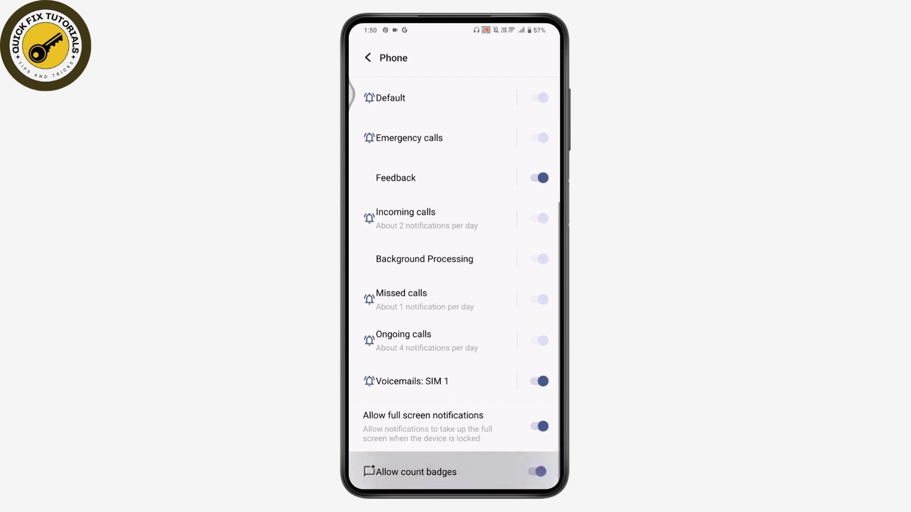